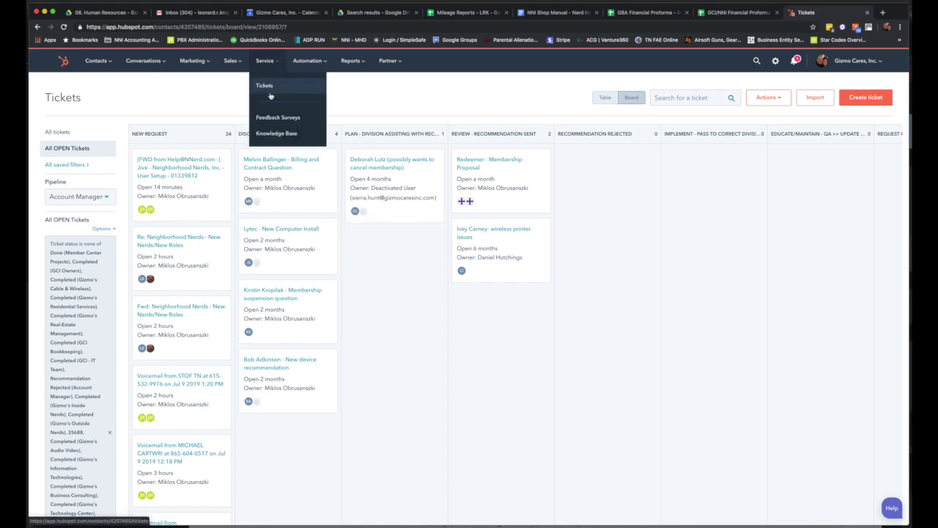
Show Service Tickets as a board after trying table view, then list the pipeline choices.
click(270, 96)
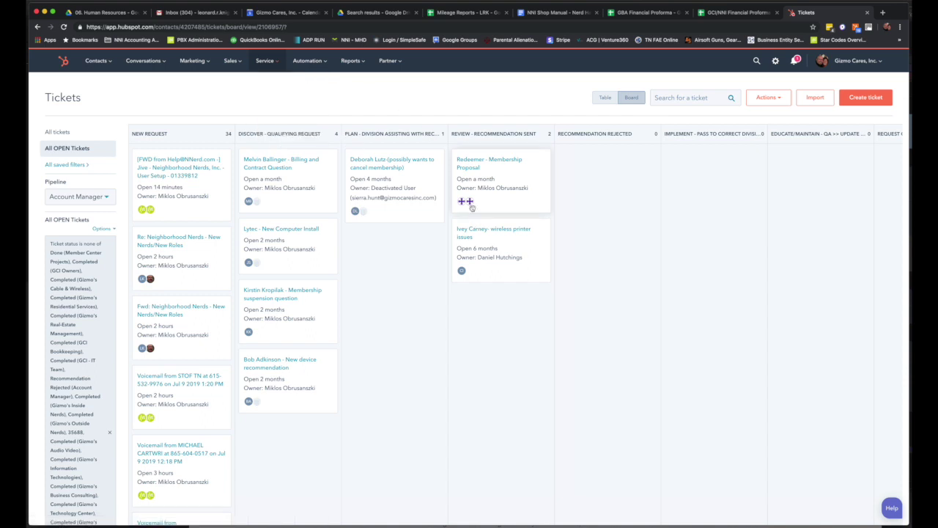
click(606, 97)
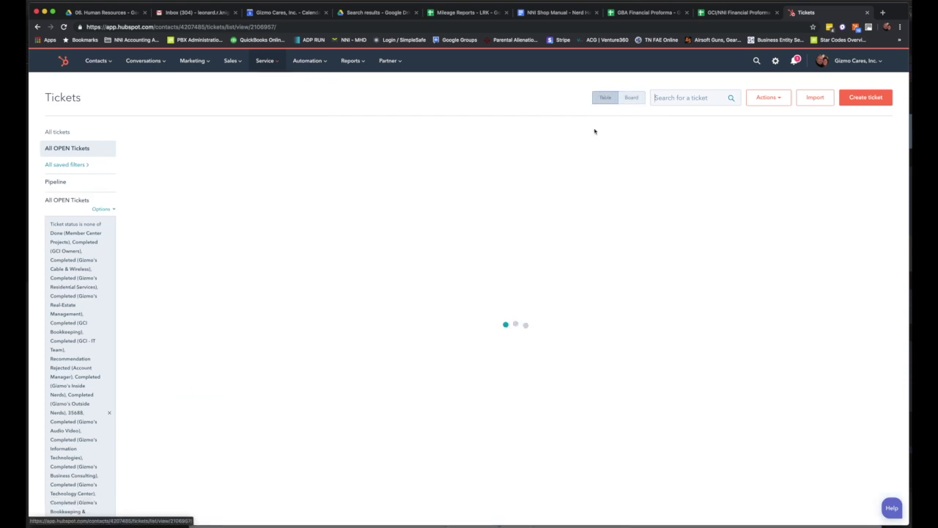
click(628, 100)
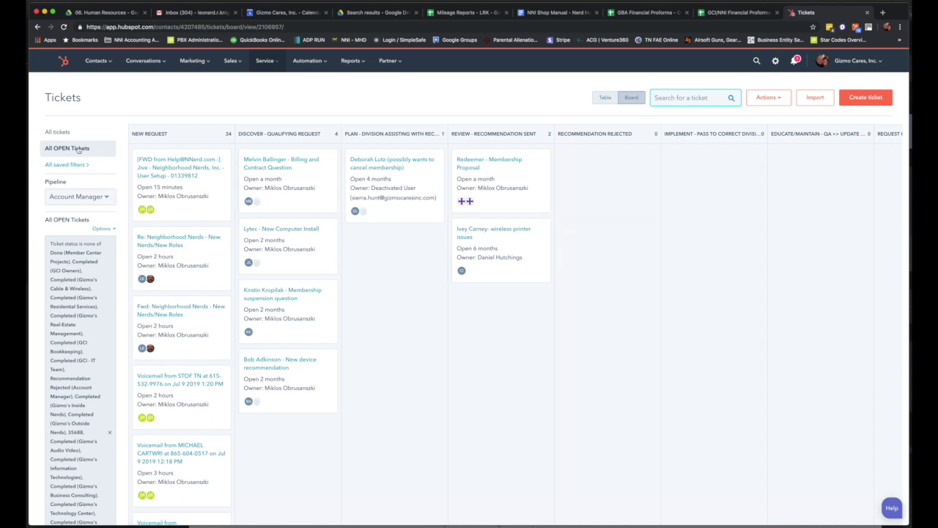
click(77, 150)
click(107, 199)
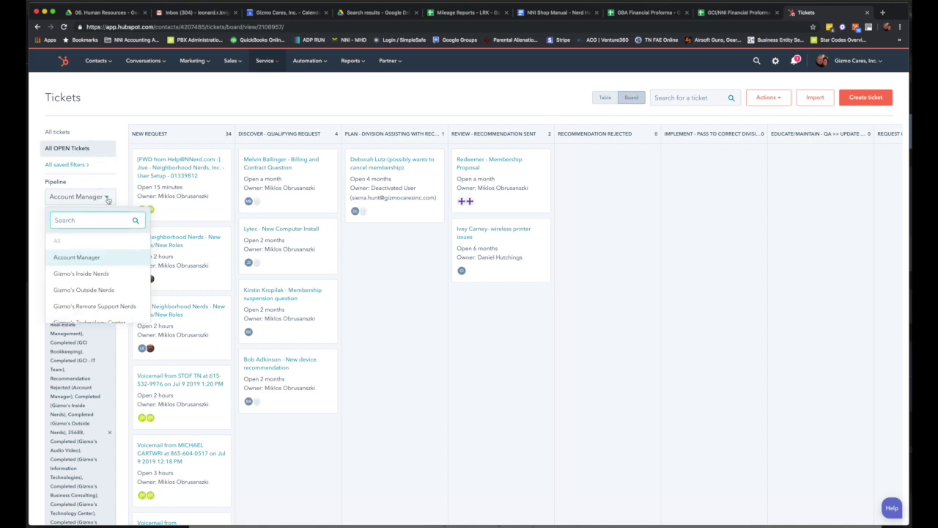
click(79, 257)
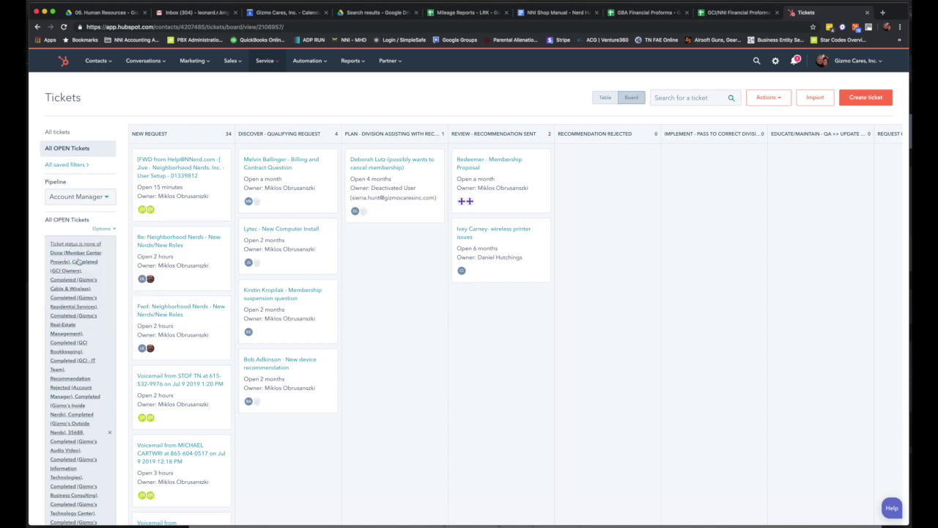
click(108, 198)
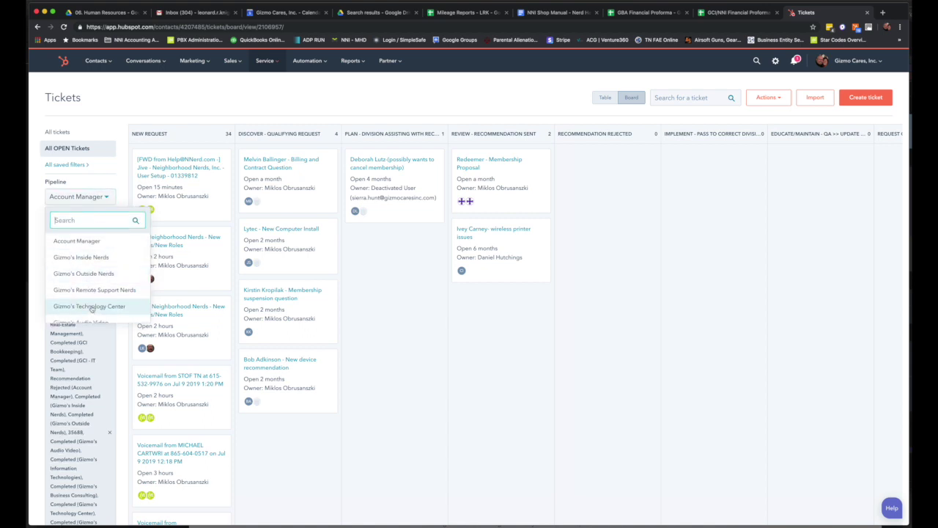
scroll(91, 307, down, 1)
scroll(94, 309, down, 2)
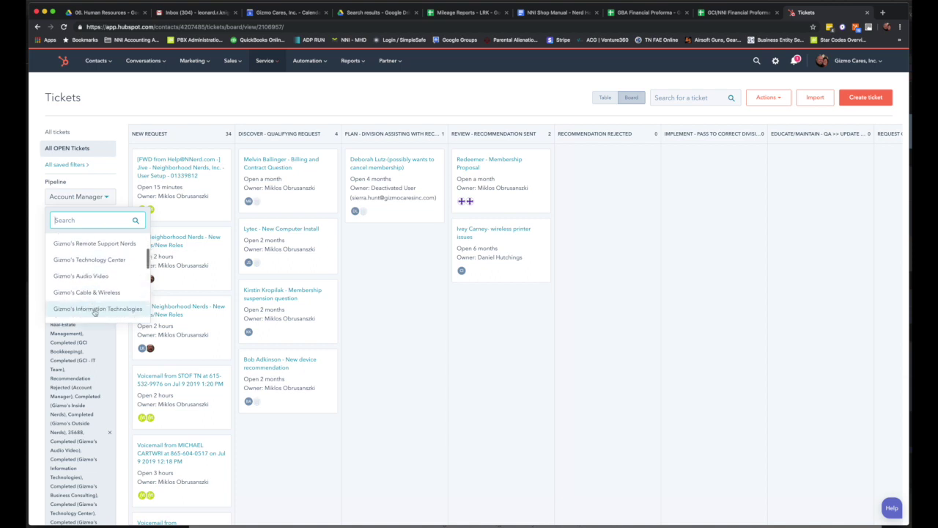
scroll(95, 297, up, 1)
scroll(95, 271, up, 2)
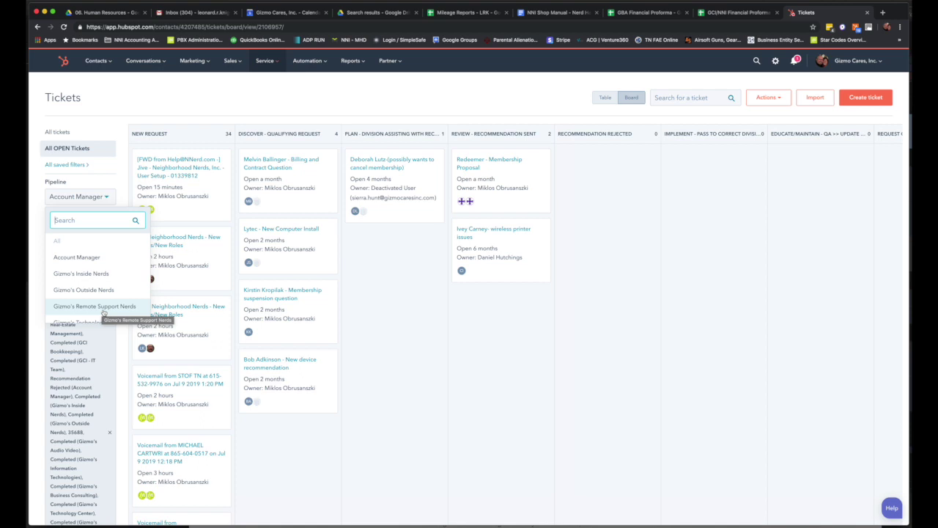
click(88, 258)
mouse_move(178, 168)
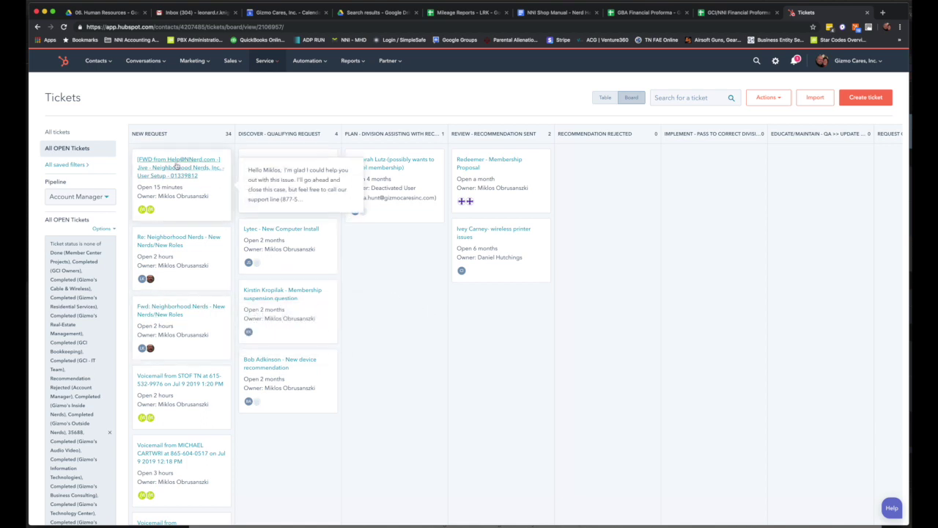
scroll(171, 191, down, 2)
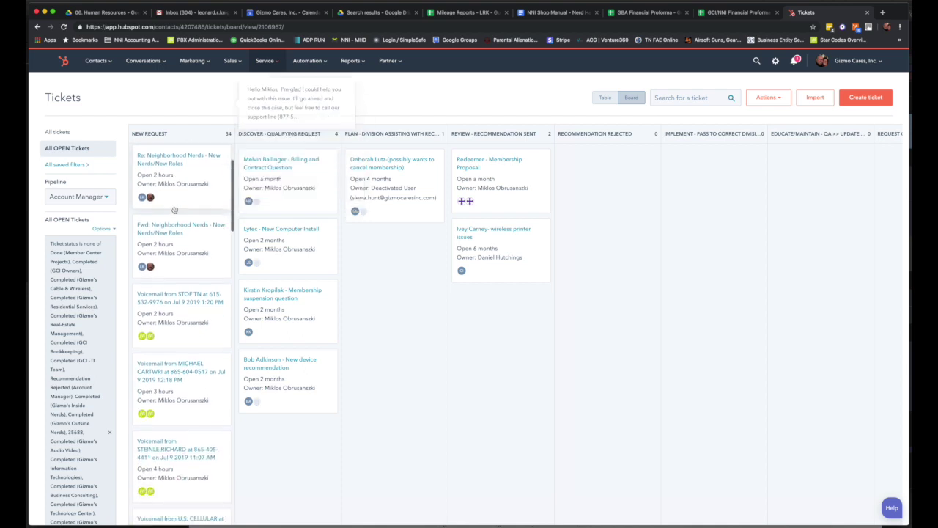
scroll(174, 210, down, 3)
scroll(174, 210, up, 3)
scroll(174, 210, down, 2)
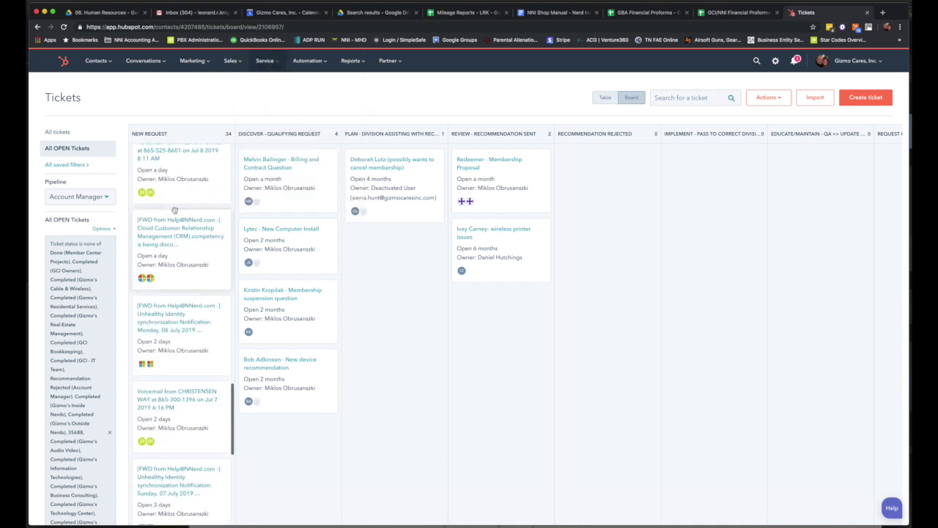
scroll(174, 210, up, 3)
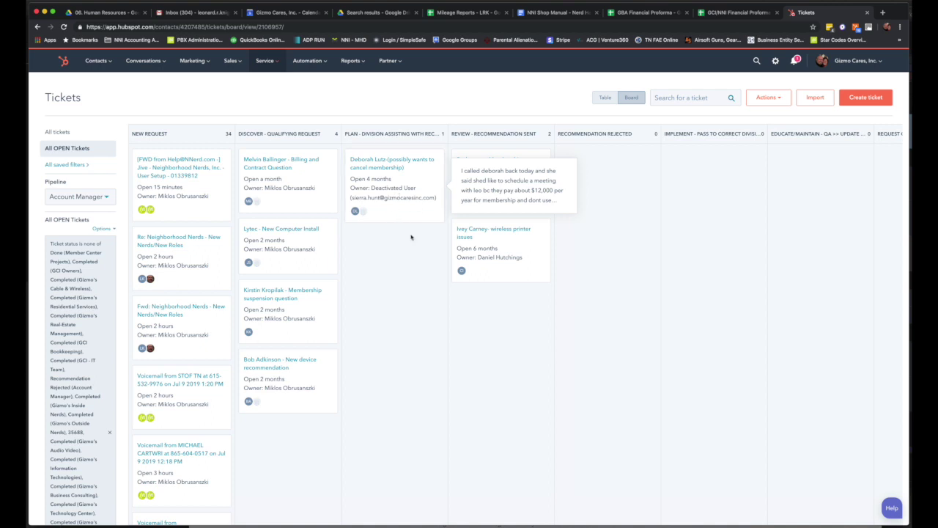
mouse_move(500, 242)
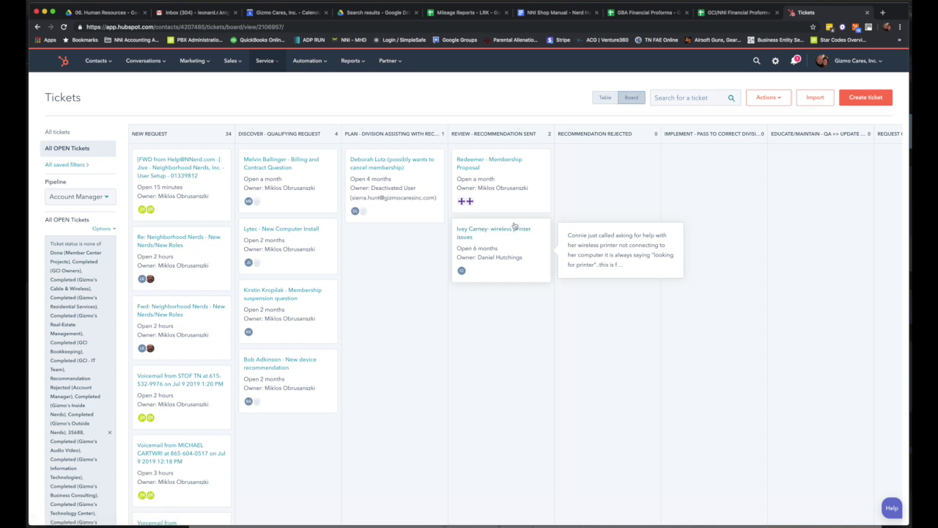
scroll(526, 219, right, 1)
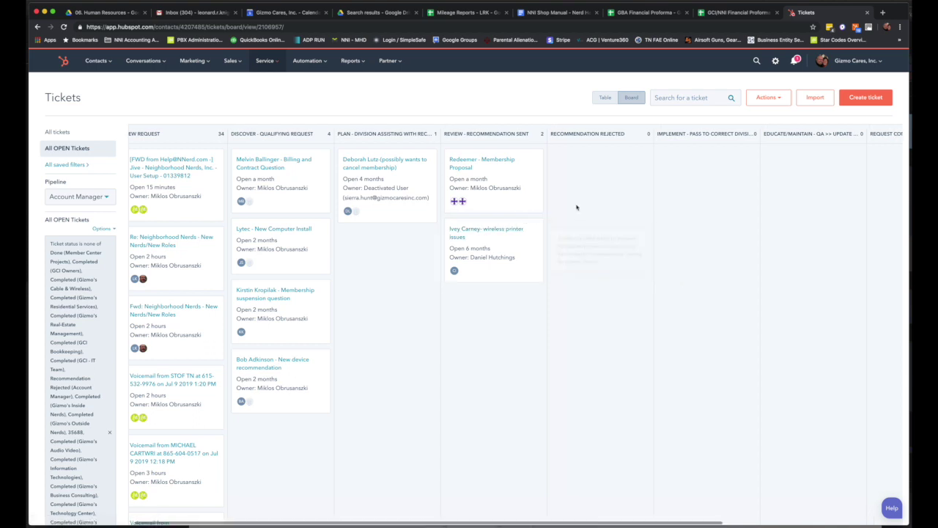
scroll(580, 182, right, 3)
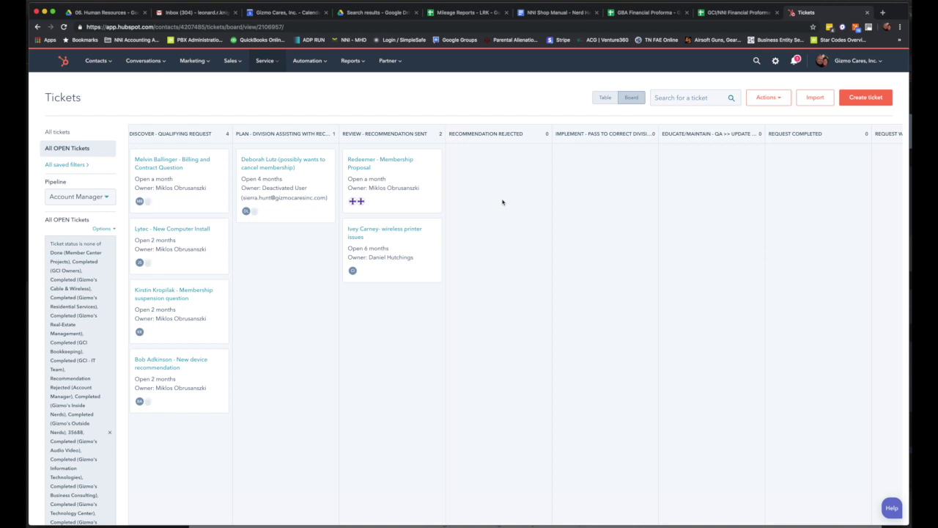
scroll(504, 202, right, 2)
scroll(507, 192, right, 2)
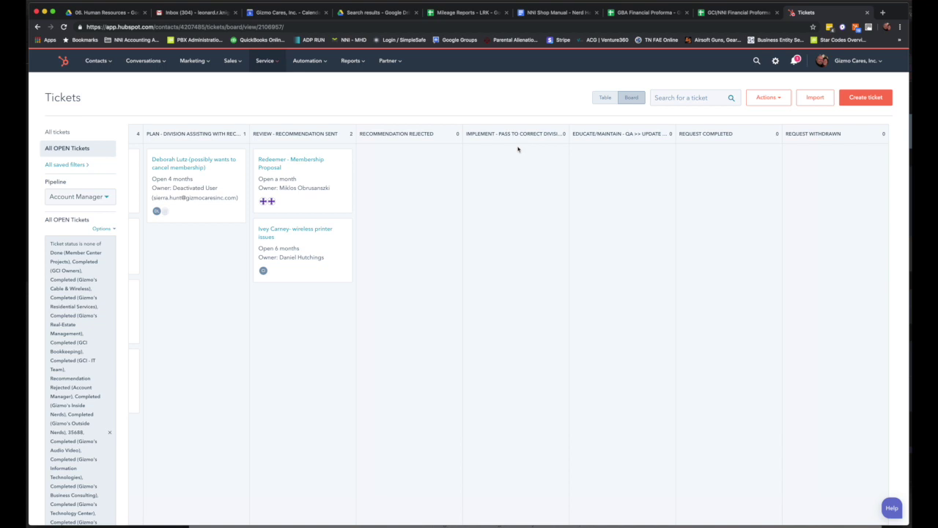
scroll(580, 203, right, 1)
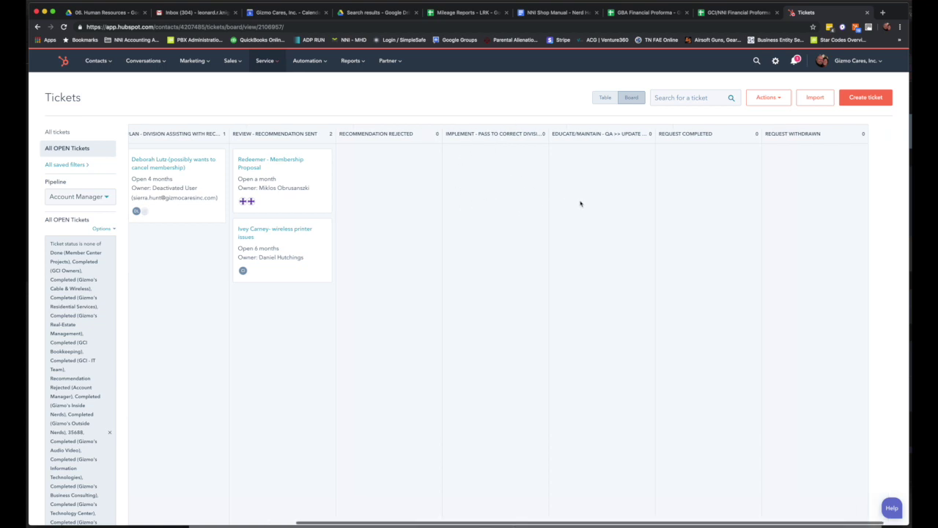
scroll(580, 204, right, 1)
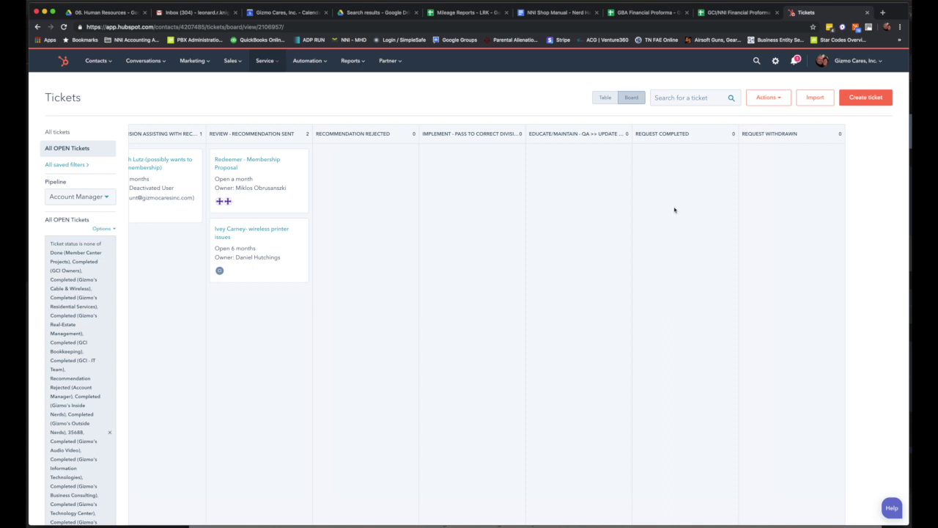
scroll(641, 177, left, 1)
scroll(641, 178, left, 5)
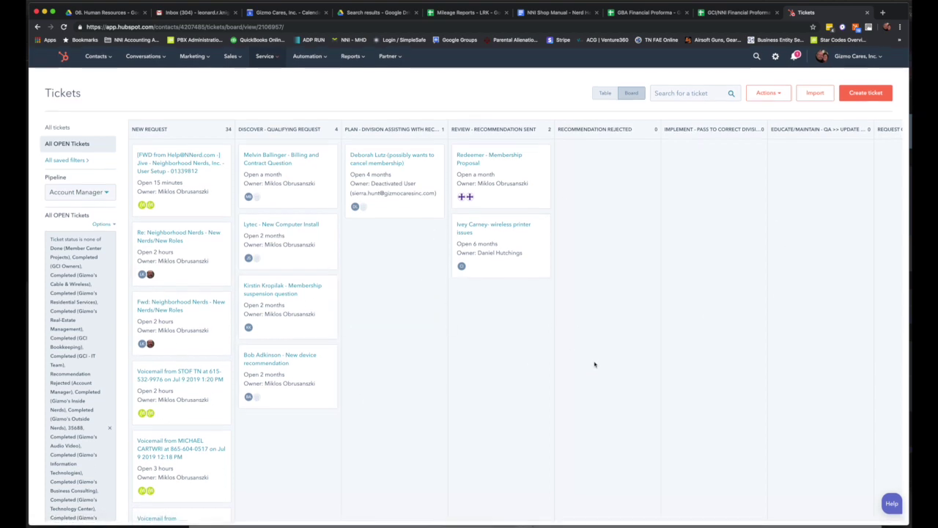
Load older New Request tickets with Show more, review them, then return to the newest ticket.
scroll(196, 315, down, 5)
scroll(196, 315, down, 3)
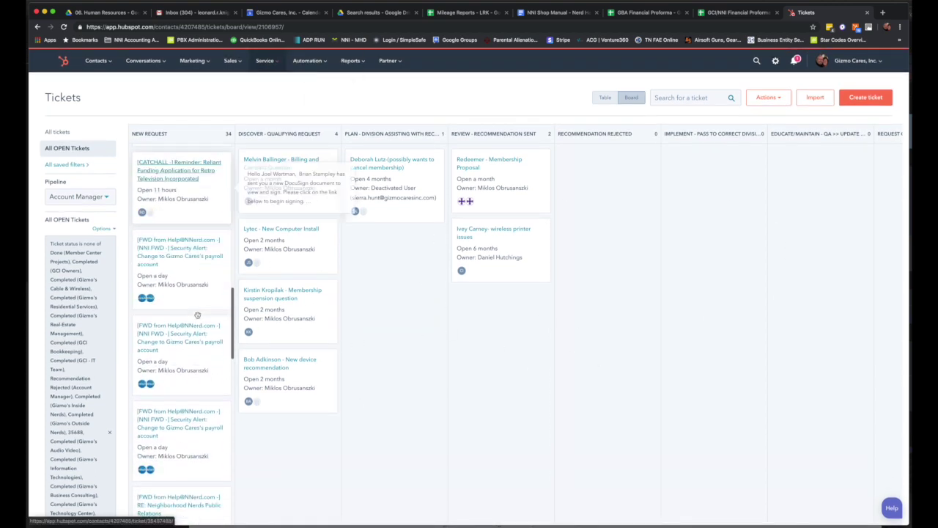
scroll(198, 311, down, 3)
scroll(198, 312, down, 3)
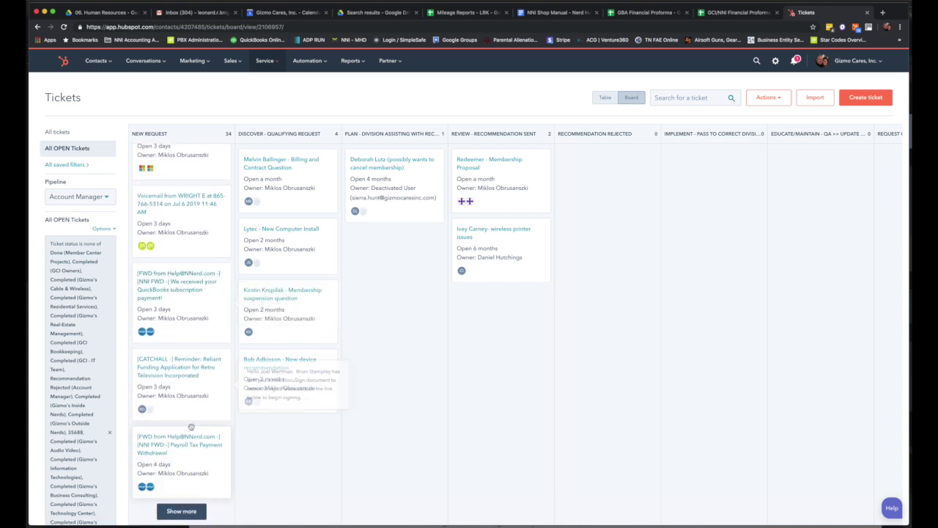
click(183, 511)
scroll(195, 496, down, 3)
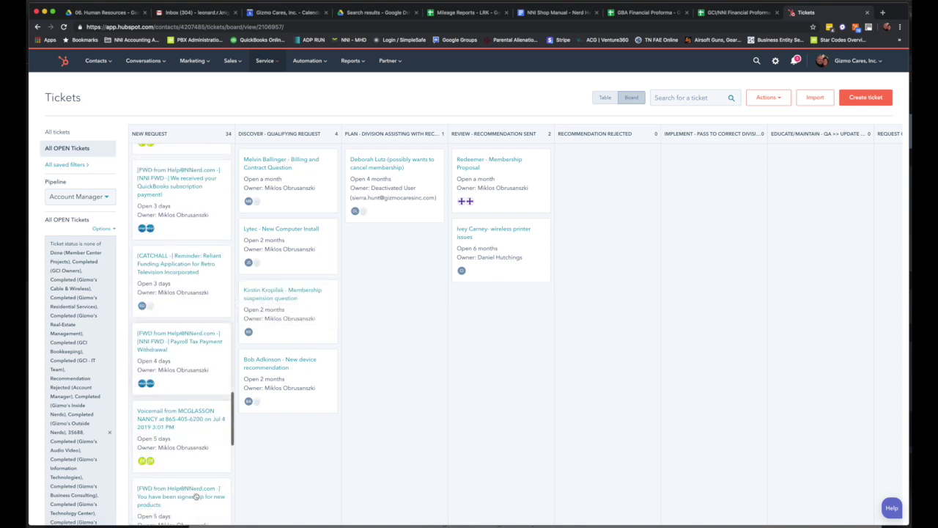
scroll(197, 484, down, 3)
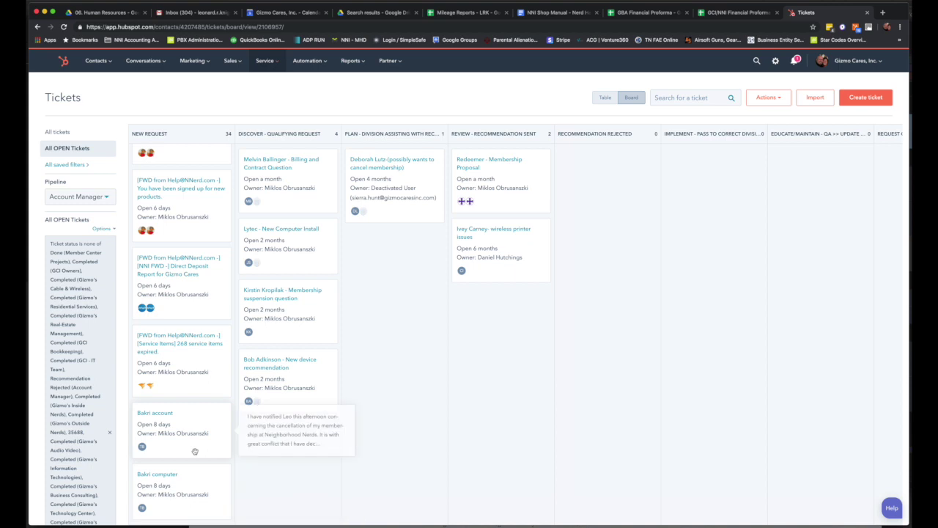
scroll(195, 451, up, 1)
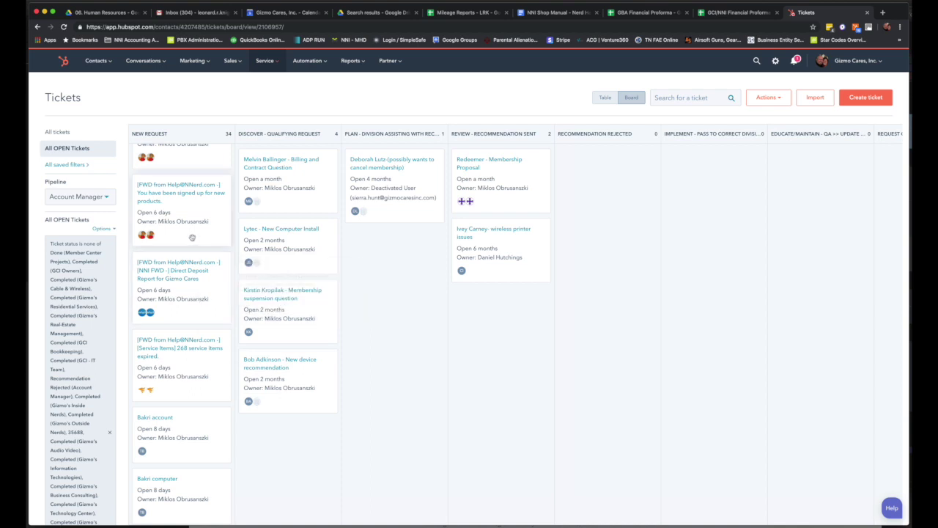
scroll(192, 242, up, 5)
scroll(192, 219, up, 5)
scroll(201, 191, up, 5)
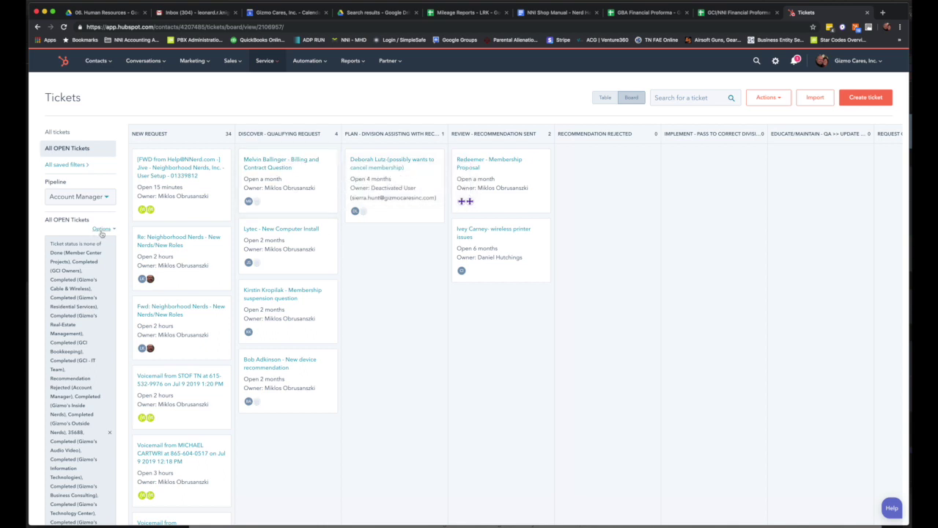
Select Gizmo's Inside Nerds from the Pipeline dropdown, confirming the board stays on it.
click(106, 198)
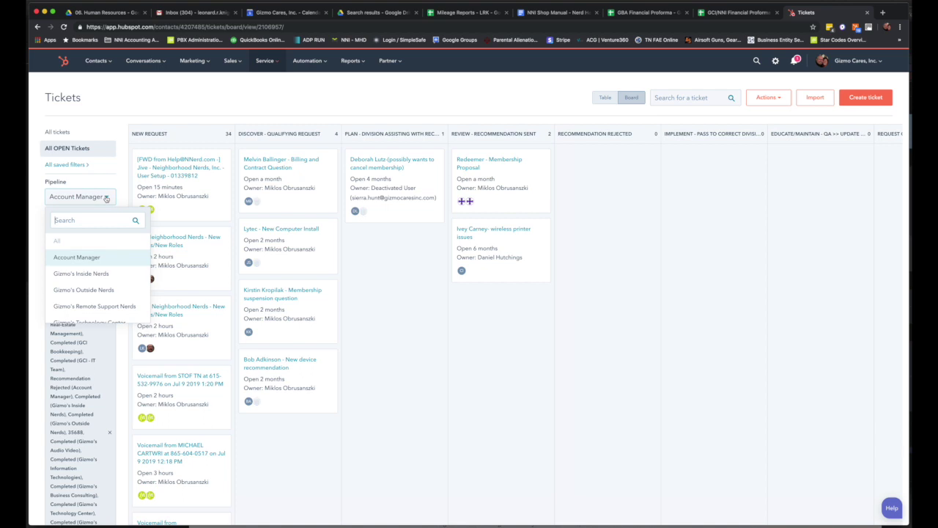
click(84, 272)
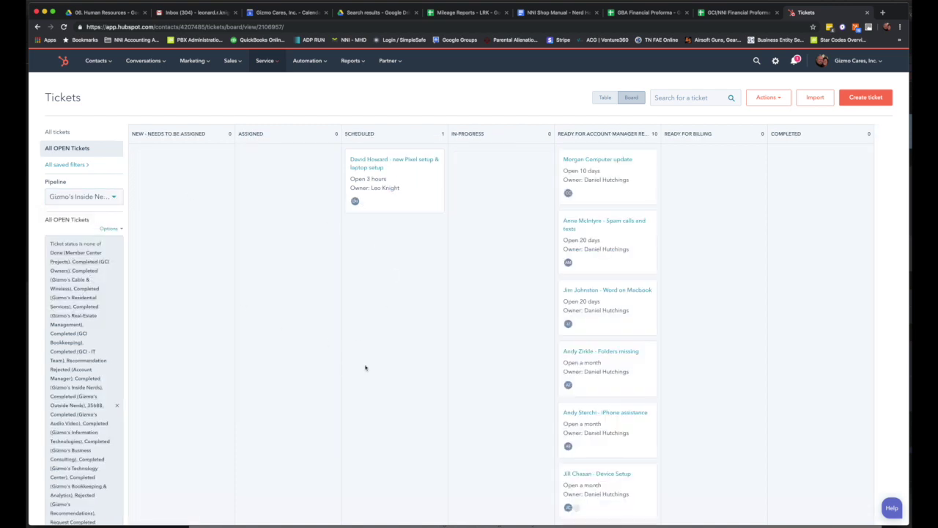
click(114, 196)
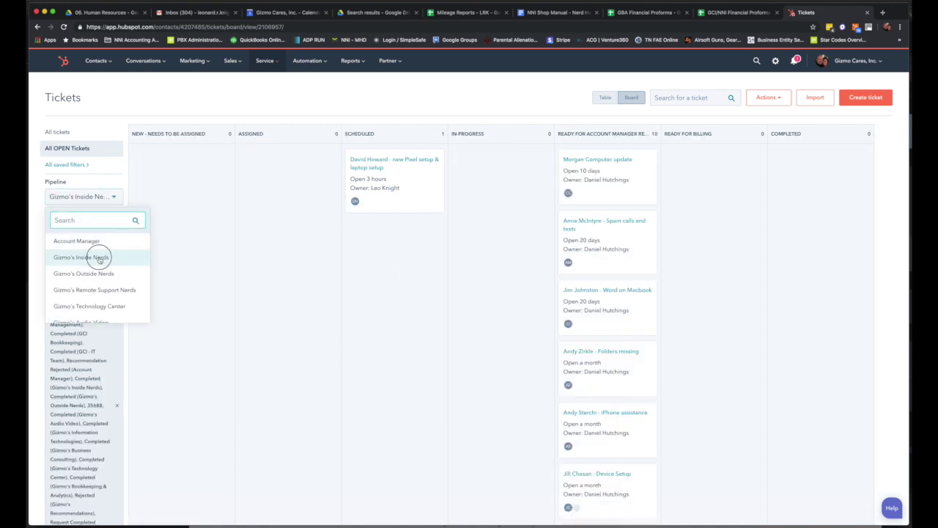
click(97, 256)
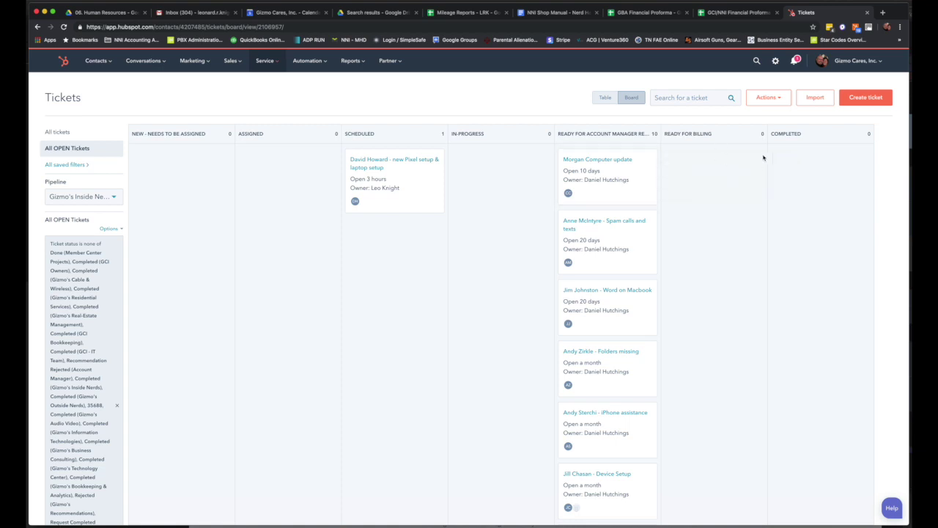
Pick Gizmo's Outside Nerds in the Pipeline dropdown to show its tickets by stage.
click(87, 197)
click(83, 273)
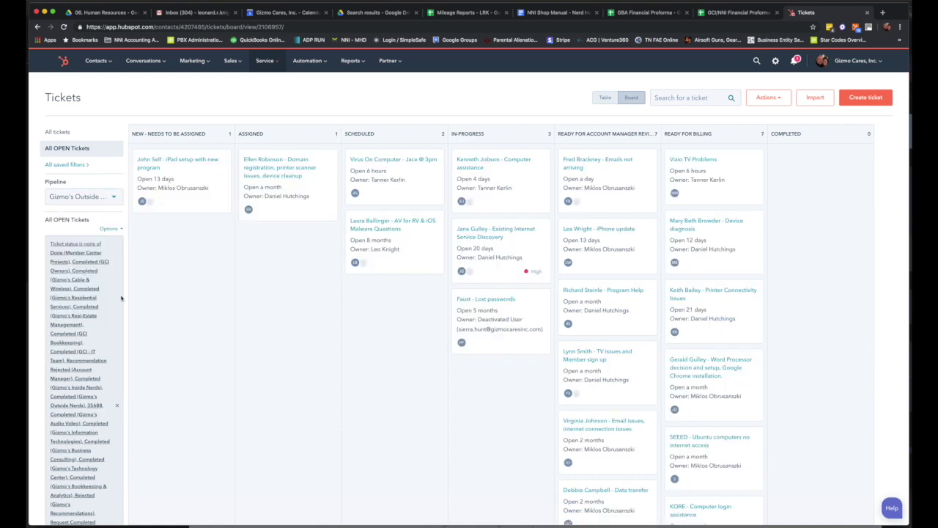